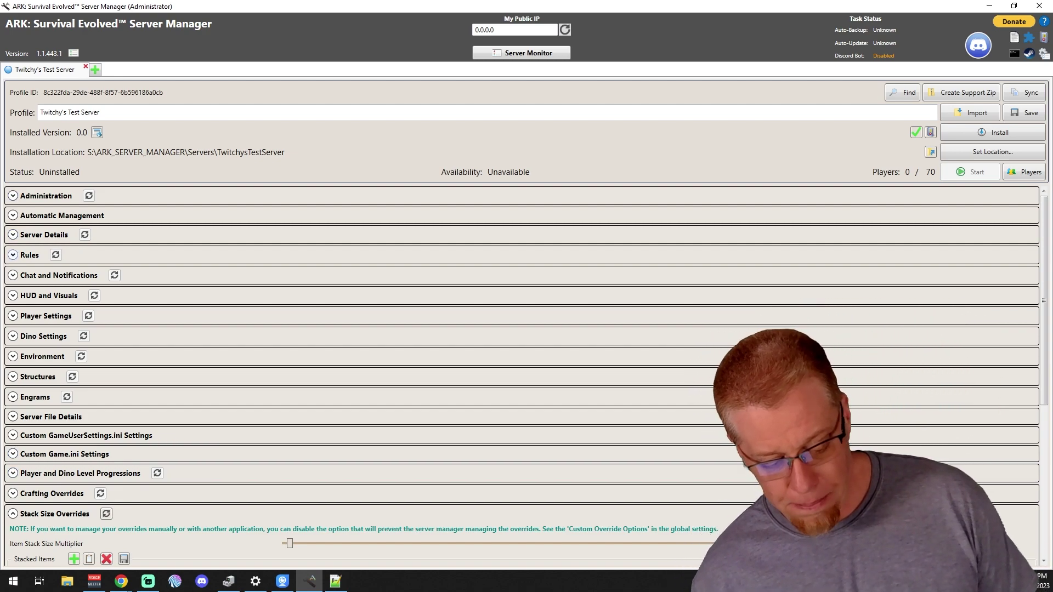
Expand the HUD and Visuals section to reveal crosshair, HUD, map, hit marker and gamma options
{"action": "left_click", "coordinate": [12, 296]}
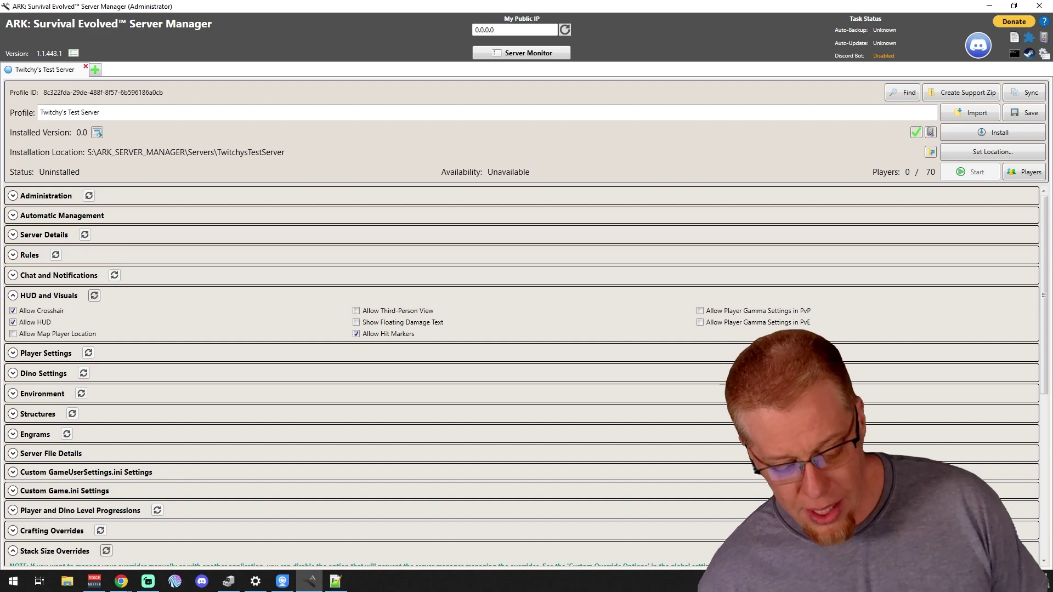